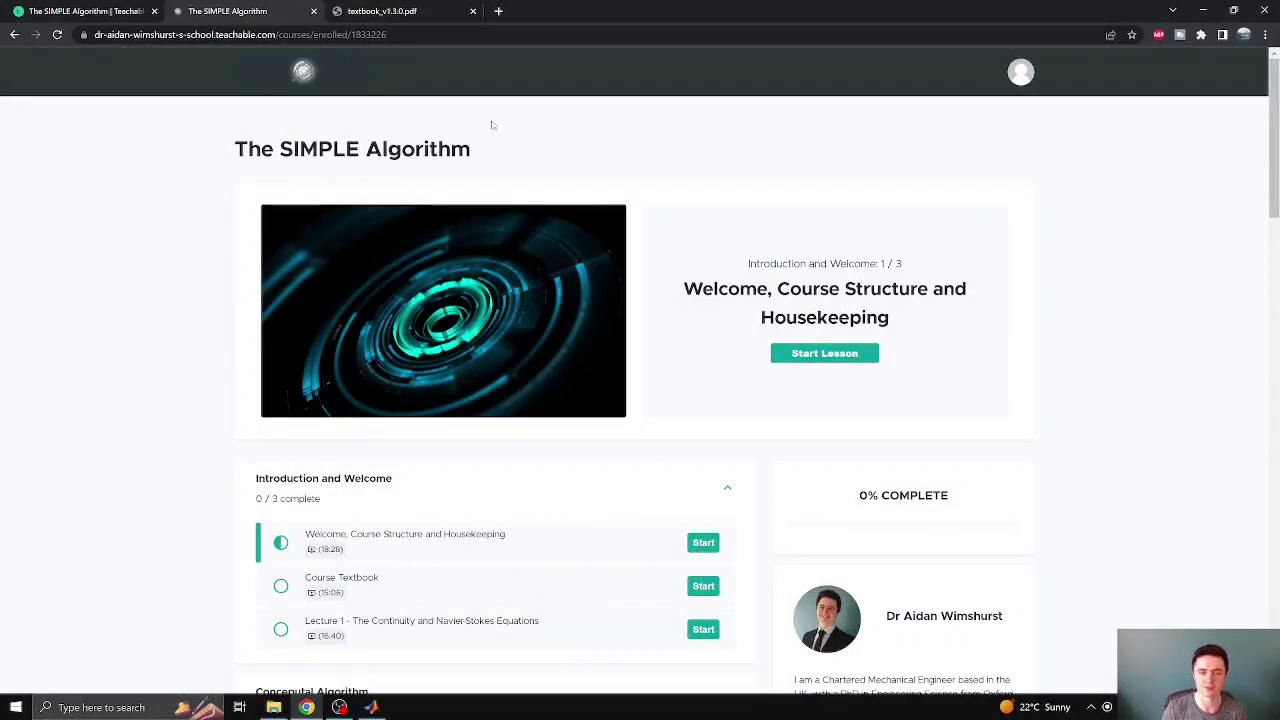
Open the Course Textbook lesson and bring its 167-page textbook_v1.3.0.pdf viewer into view.
scroll(489, 473, "down", 1)
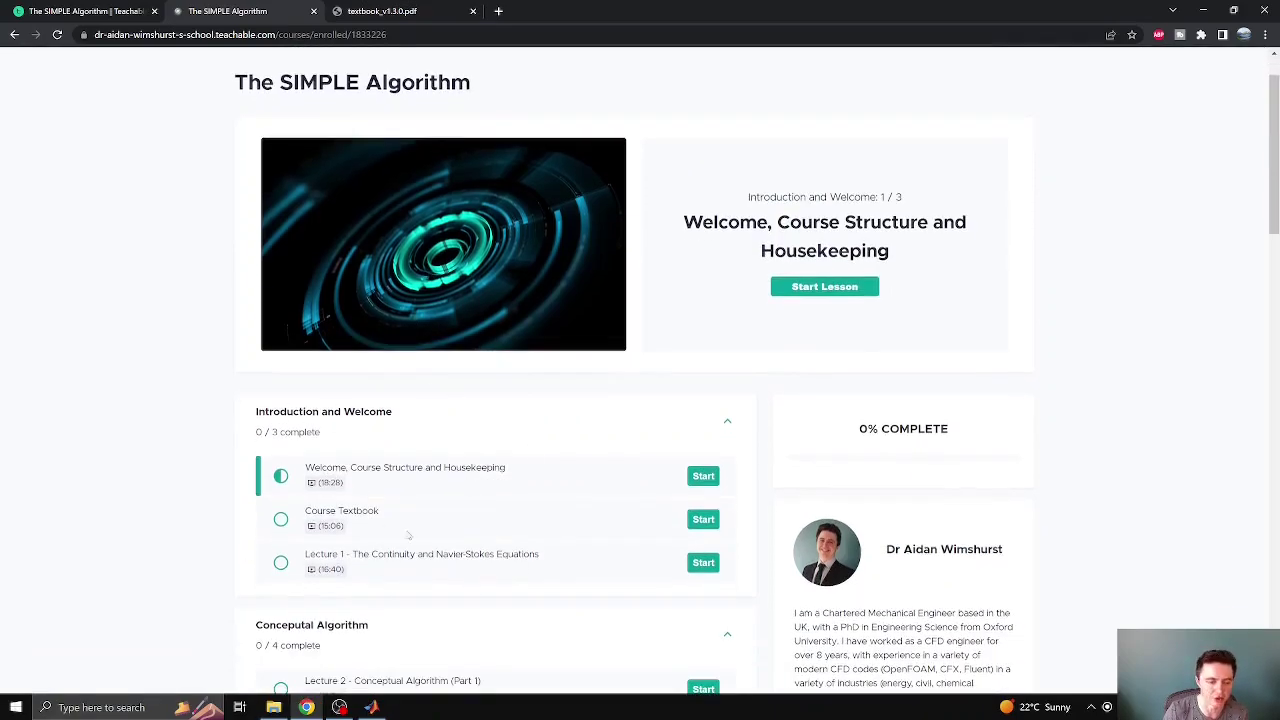
left_click(383, 520)
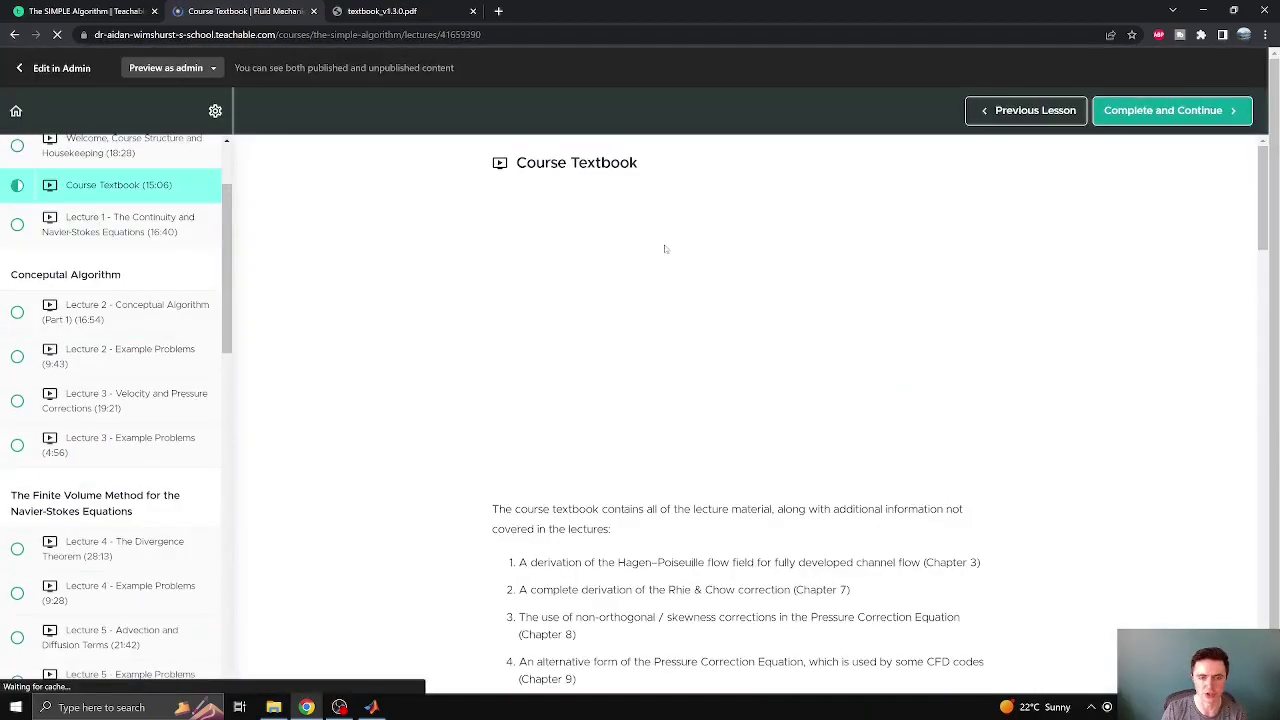
scroll(990, 322, "down", 5)
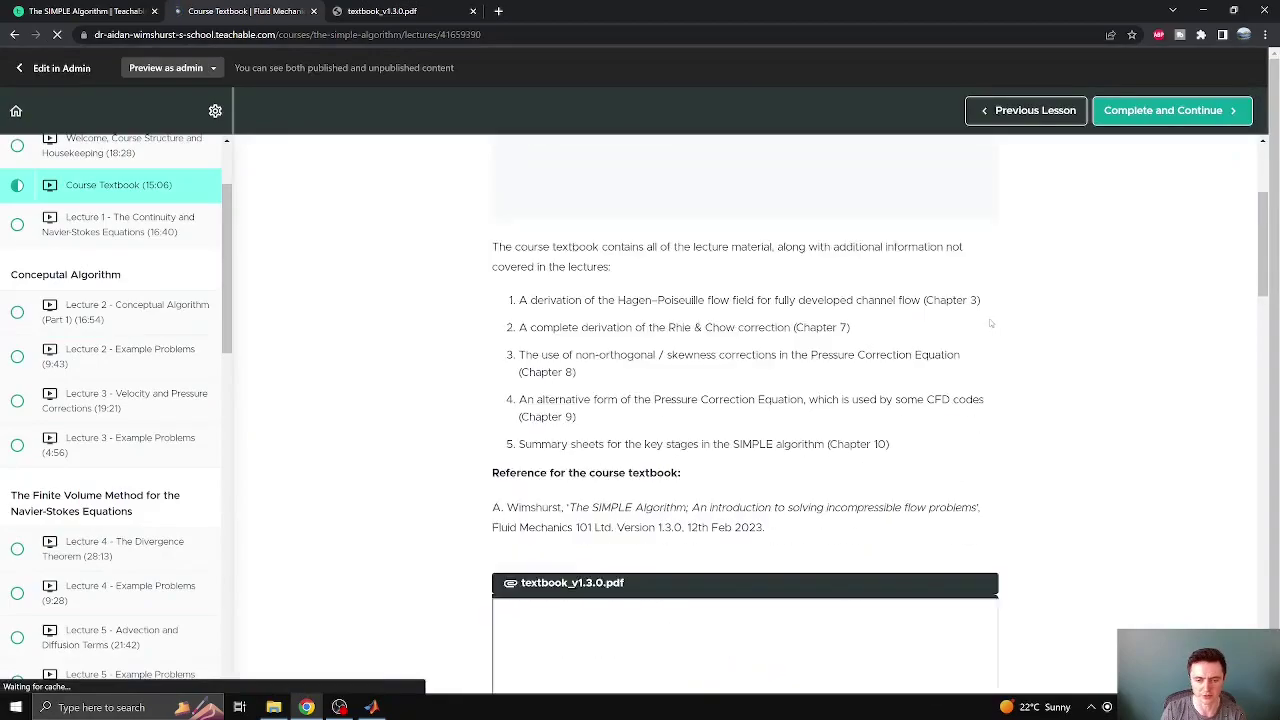
scroll(737, 234, "down", 2)
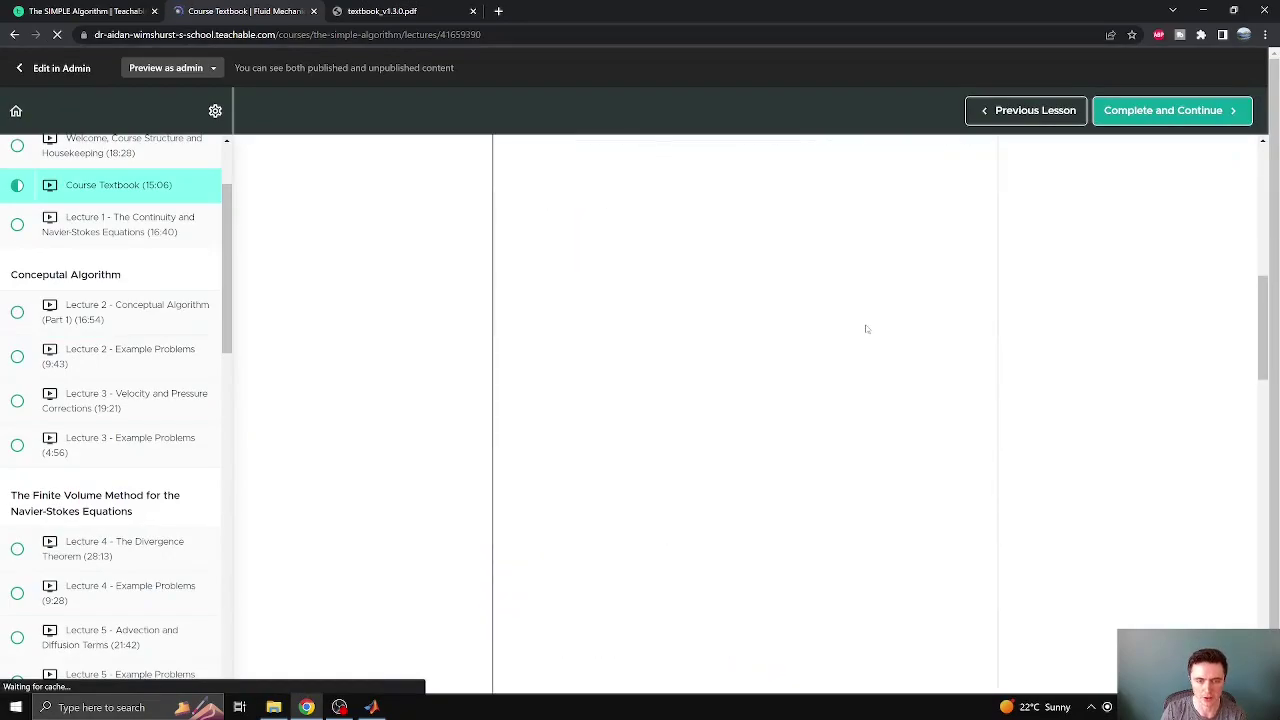
scroll(846, 306, "up", 1)
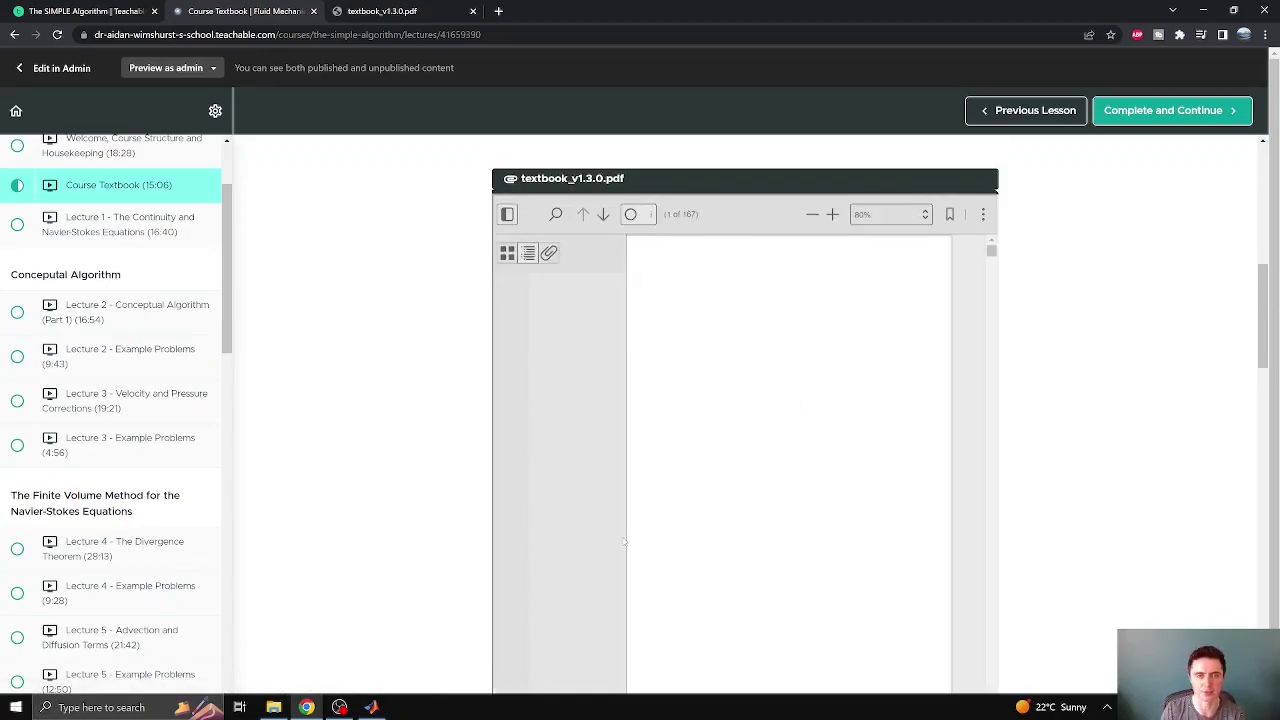
Open textbook_v1.3.0.pdf in its own tab and read Chapter 10, The SIMPLEC Algorithm, through page 109.
left_click(950, 215)
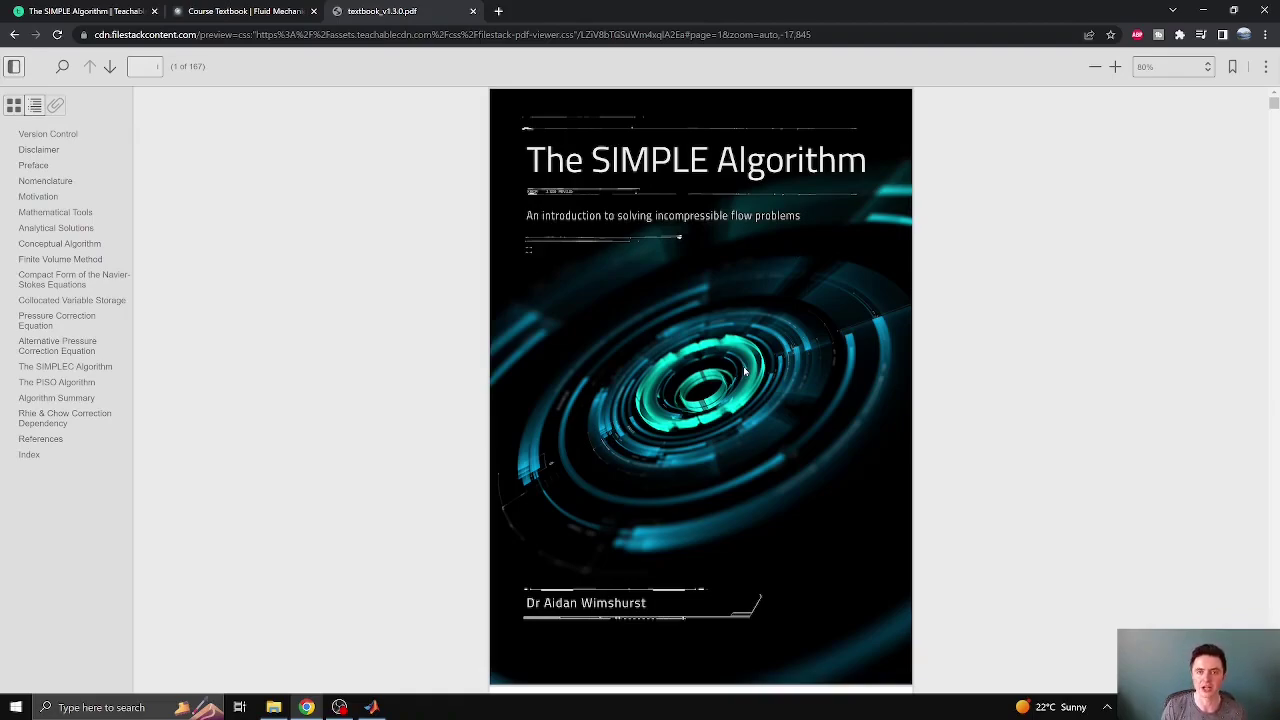
left_click(62, 367)
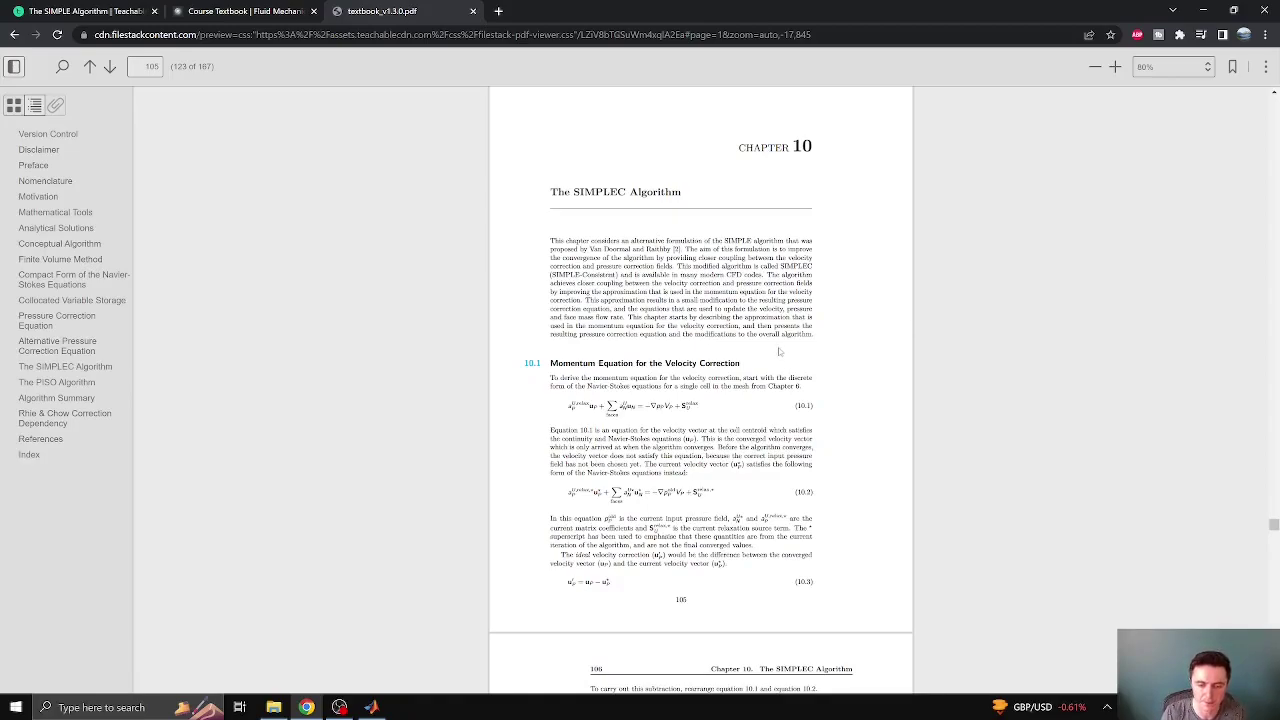
scroll(779, 351, "down", 5)
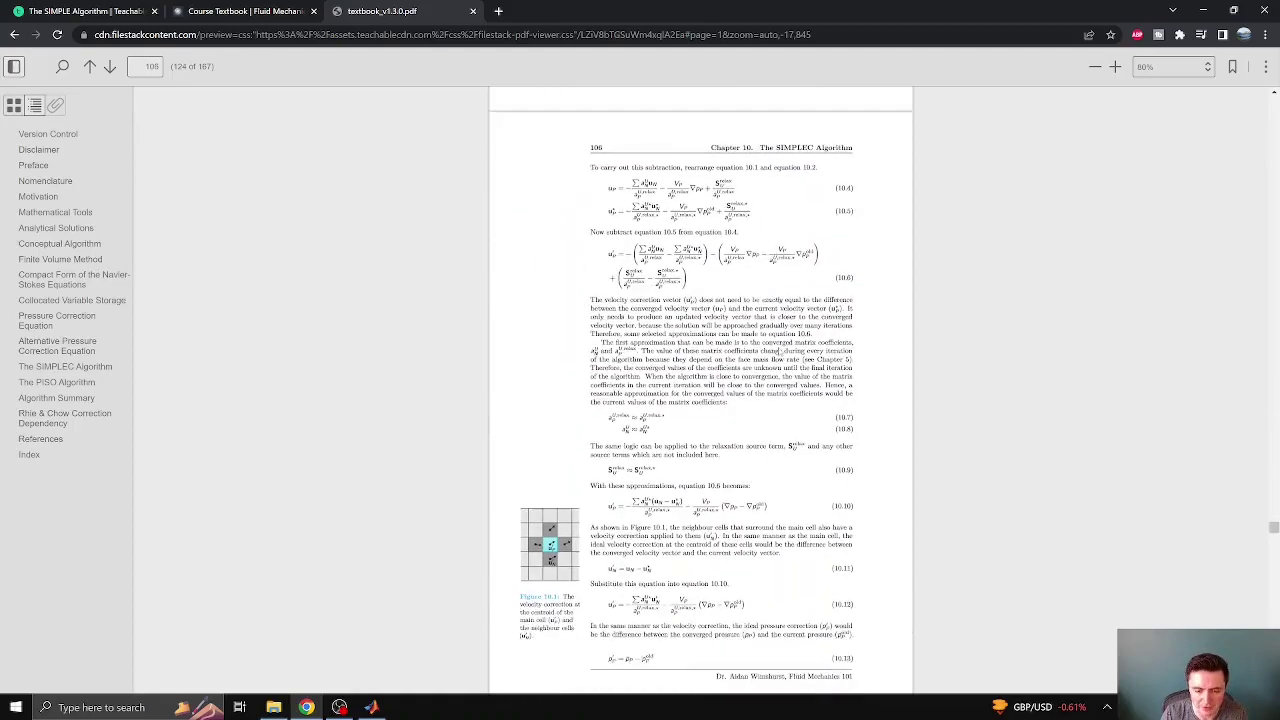
scroll(779, 351, "down", 5)
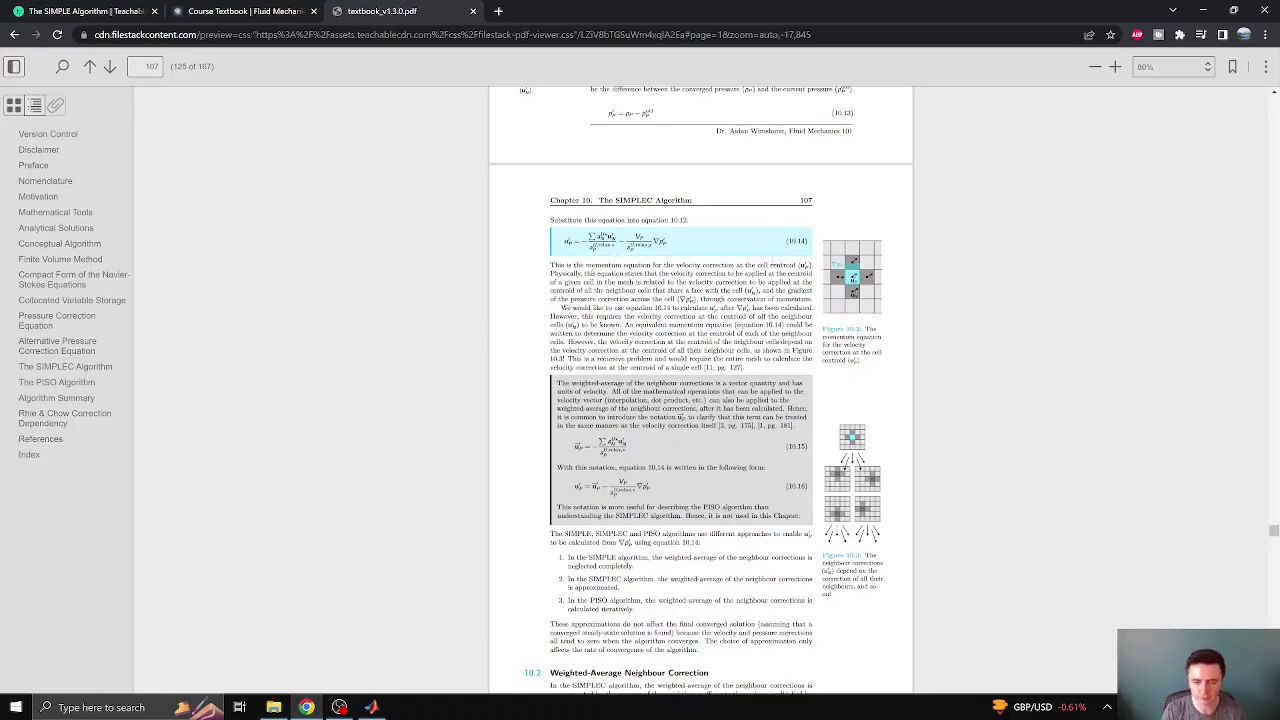
scroll(776, 268, "down", 4)
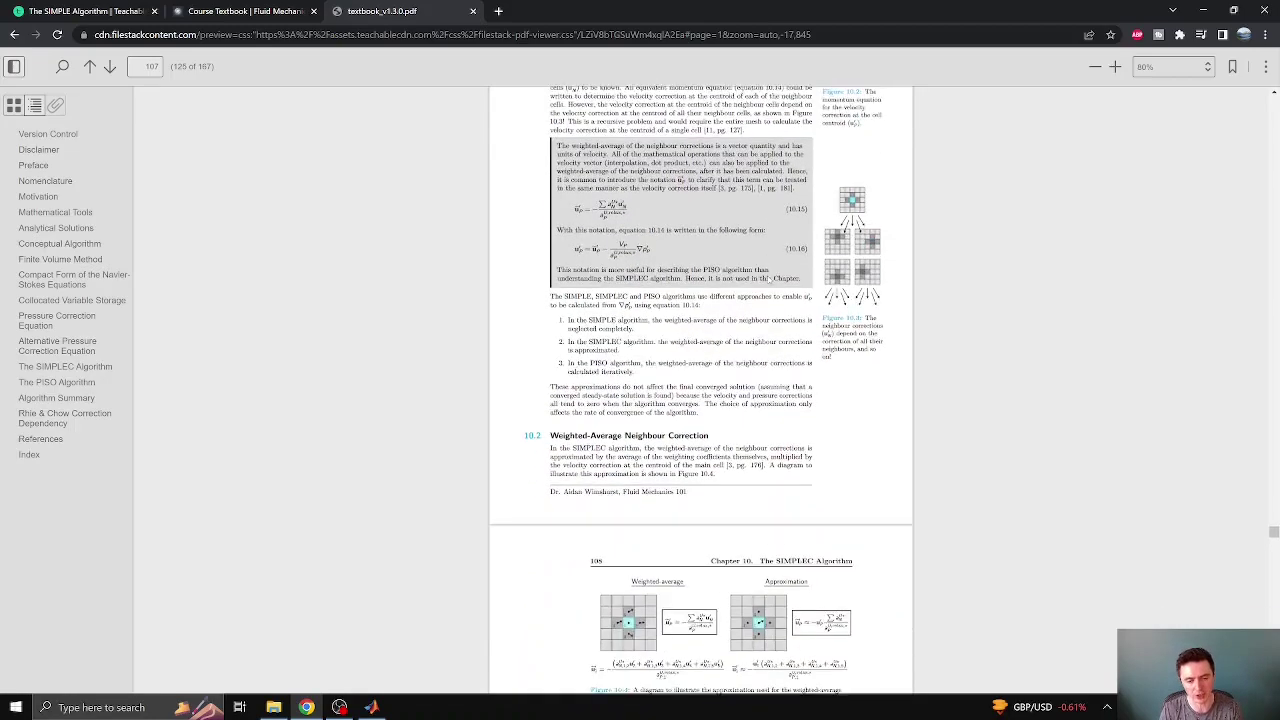
scroll(768, 280, "down", 1)
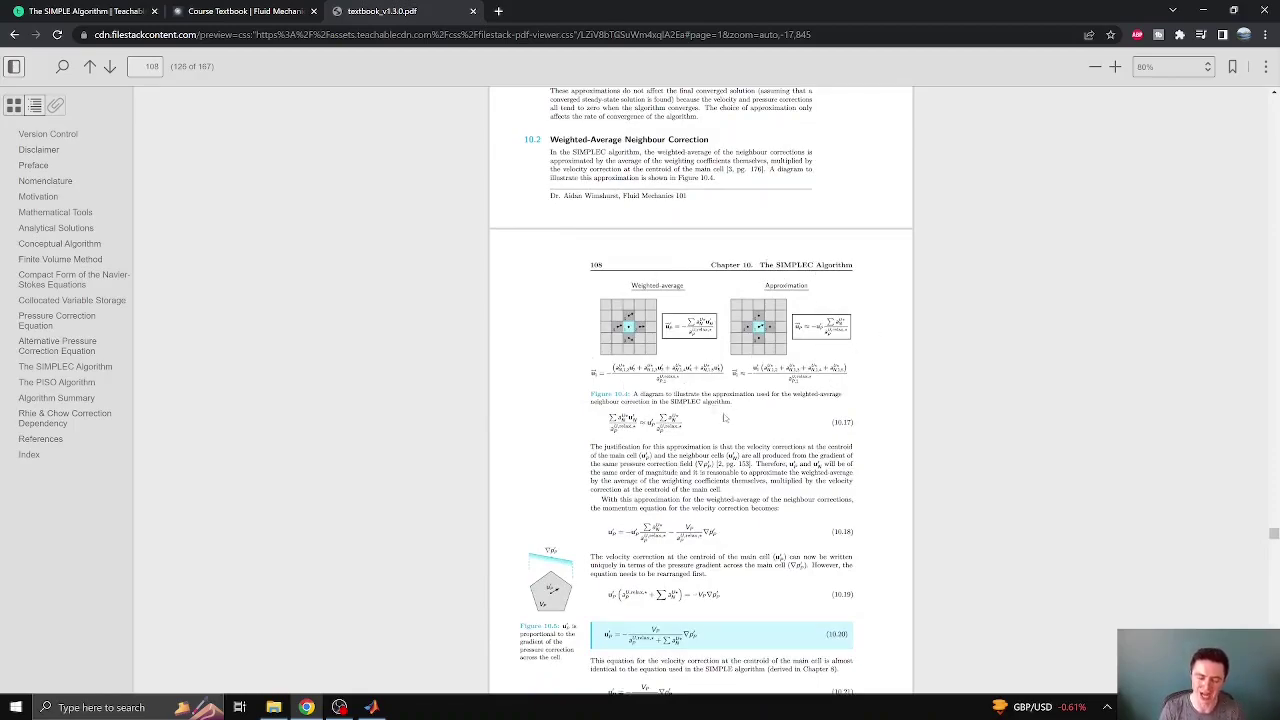
scroll(725, 418, "down", 5)
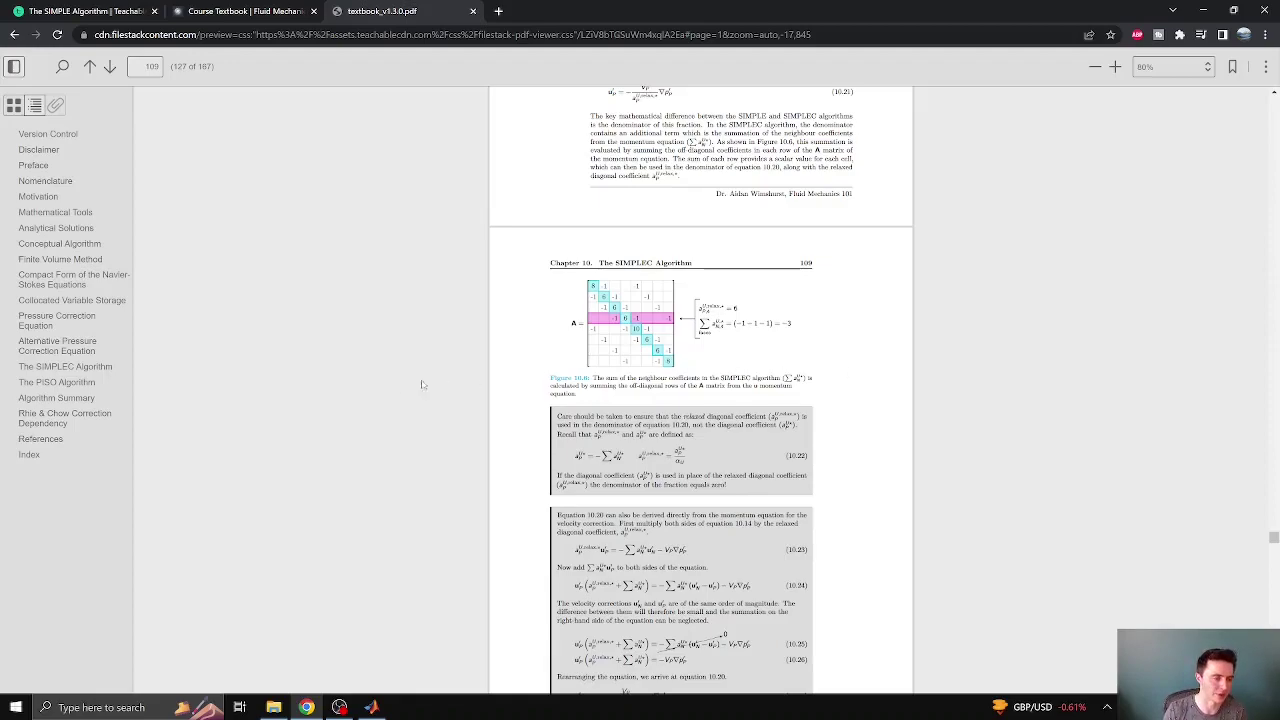
Jump to Chapter 11, The PISO Algorithm, view Figure 11.1, then return to the course tab.
left_click(62, 383)
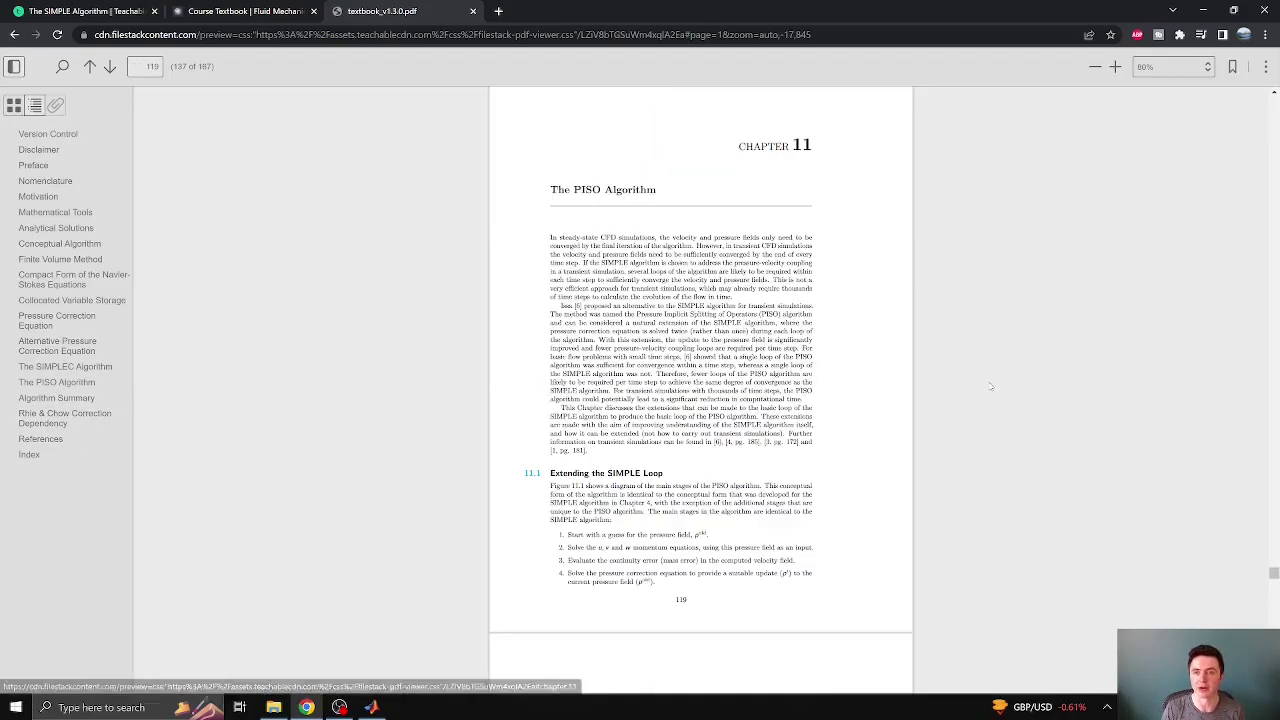
scroll(803, 298, "down", 4)
scroll(803, 298, "down", 1)
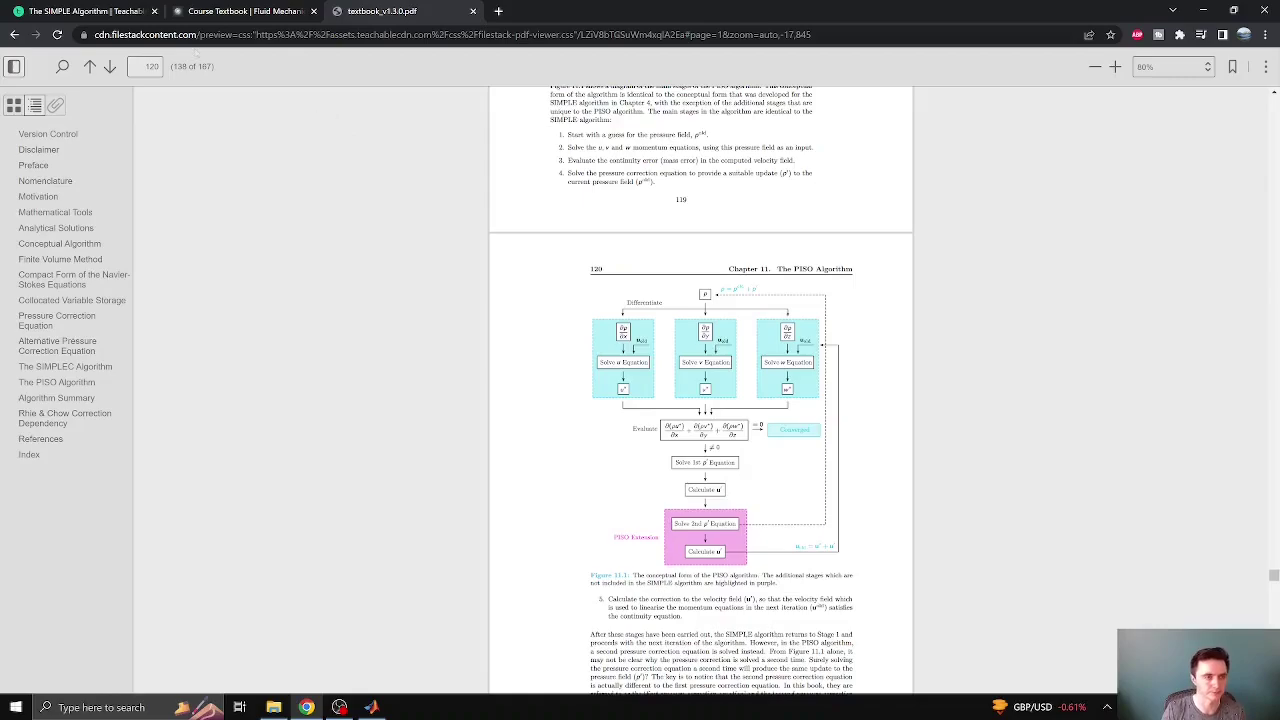
left_click(220, 12)
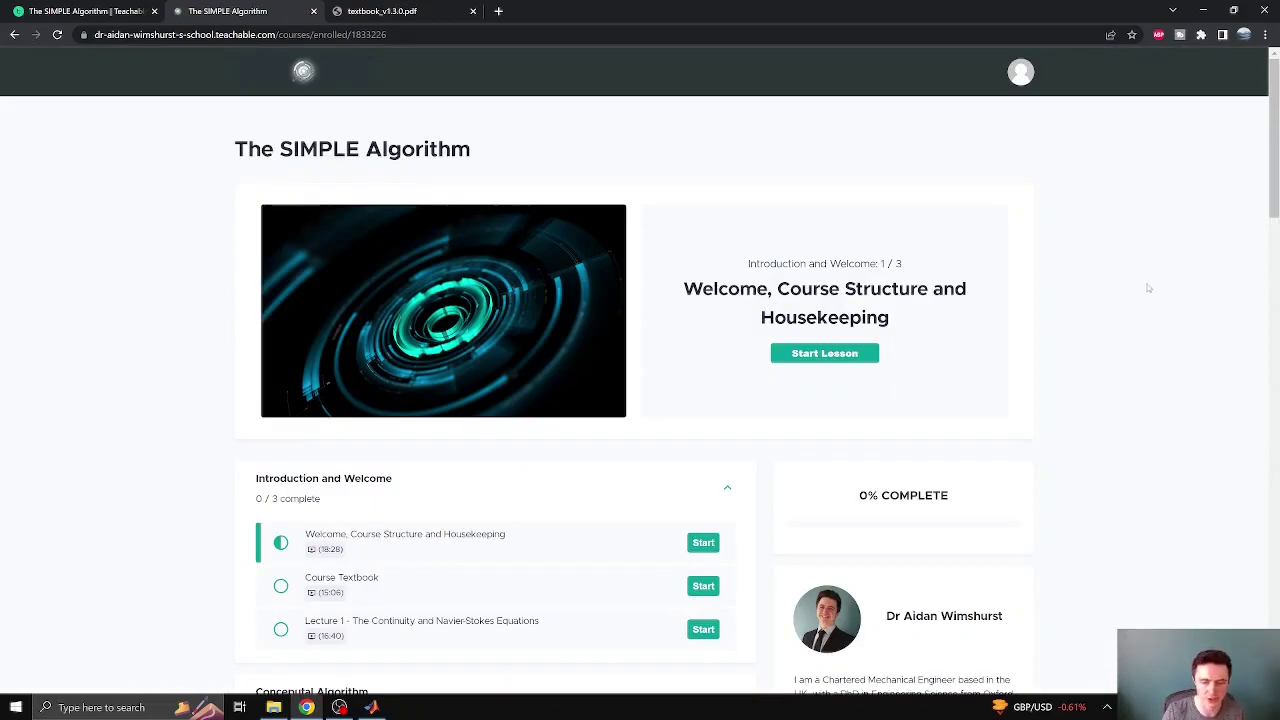
Open the SIMPLEC and PISO Algorithms lesson under MATLAB and Python Code to see its code files.
scroll(1149, 290, "down", 1)
scroll(1149, 290, "down", 13)
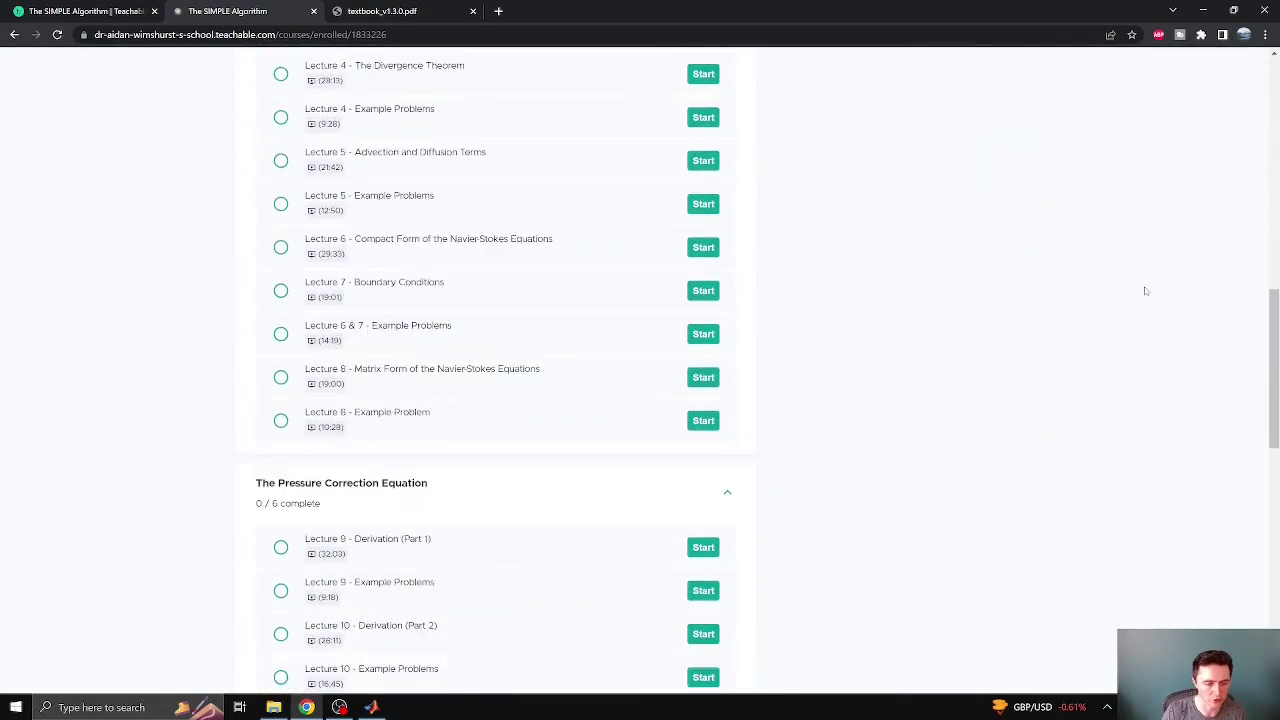
scroll(1146, 291, "down", 5)
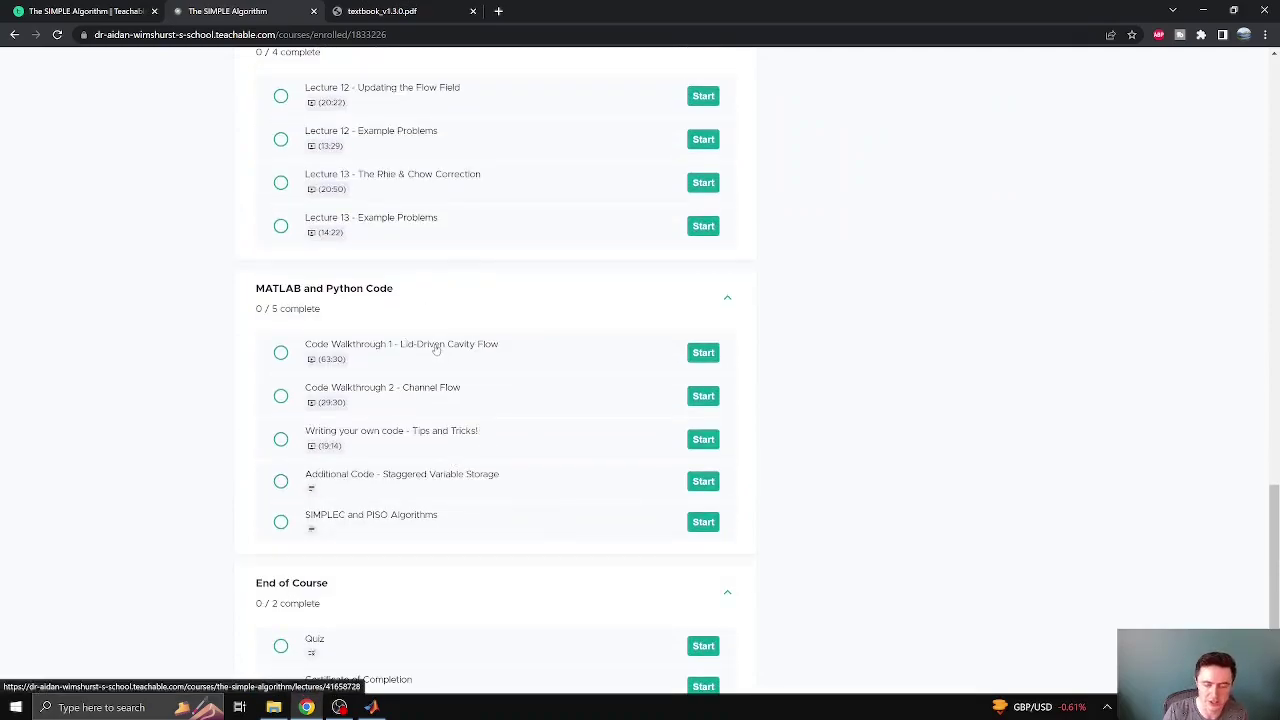
left_click(406, 525)
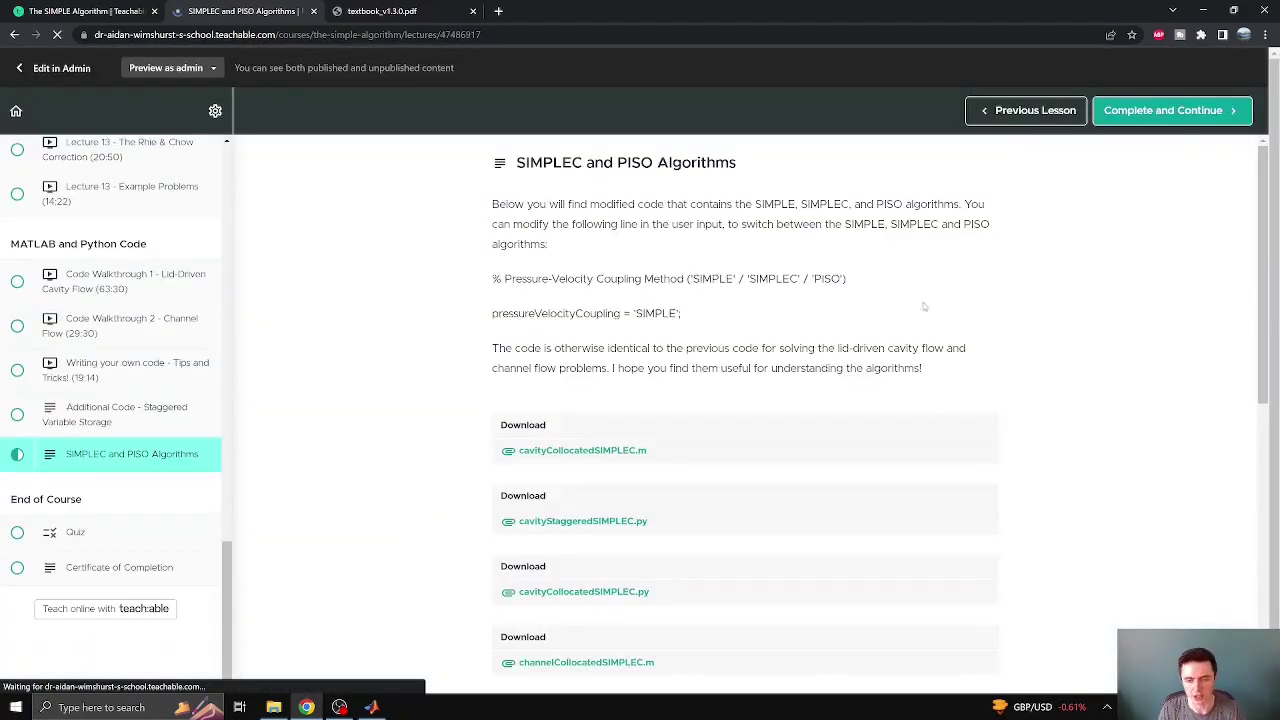
scroll(645, 335, "down", 2)
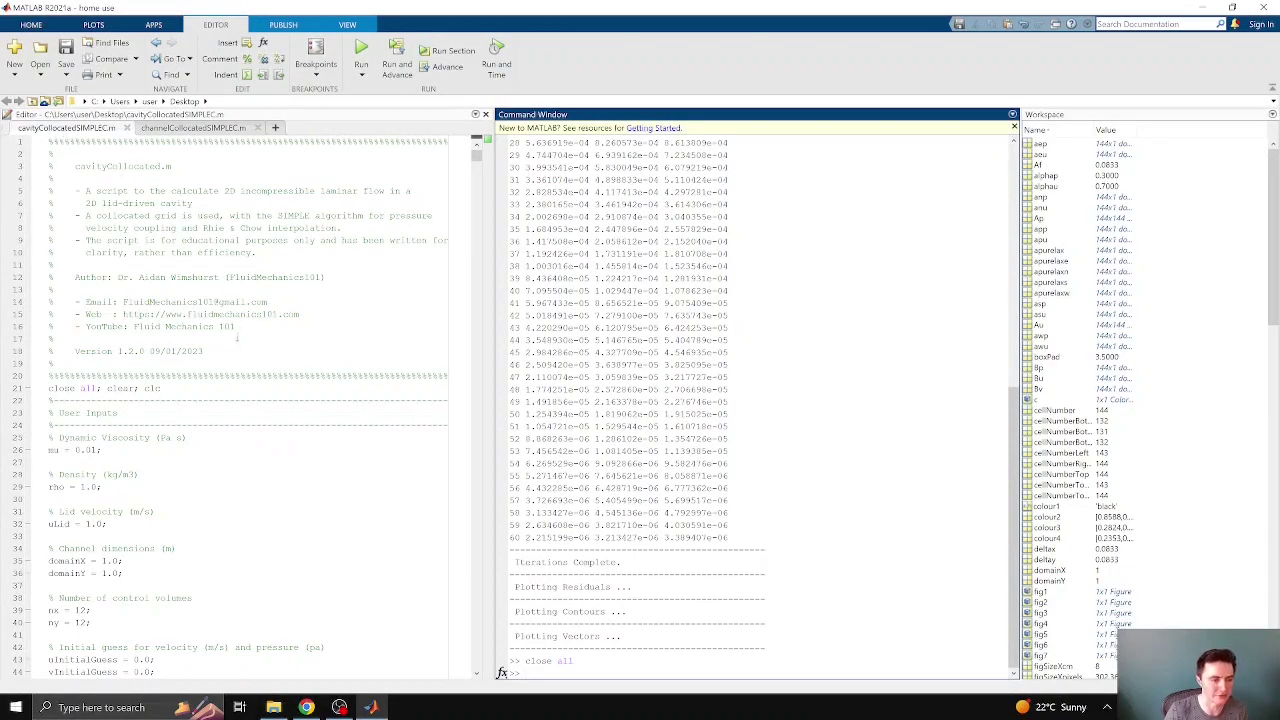
scroll(311, 318, "down", 2)
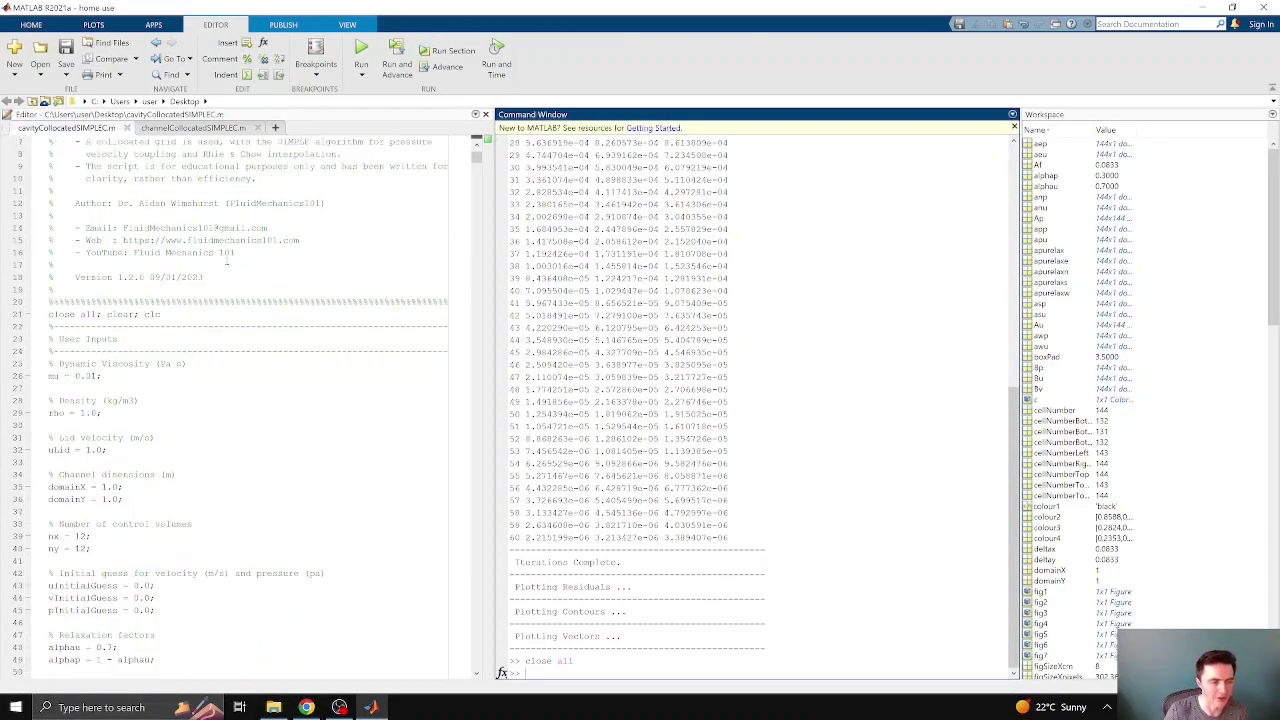
scroll(155, 338, "down", 2)
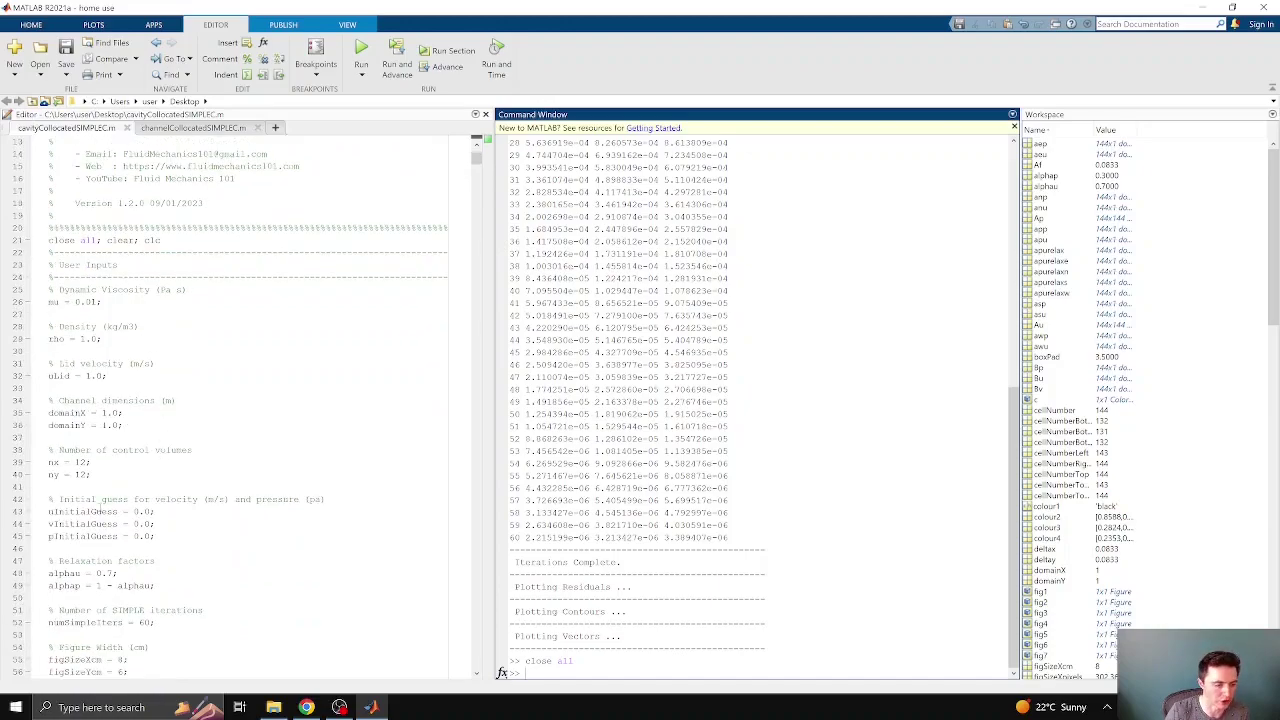
scroll(128, 424, "down", 7)
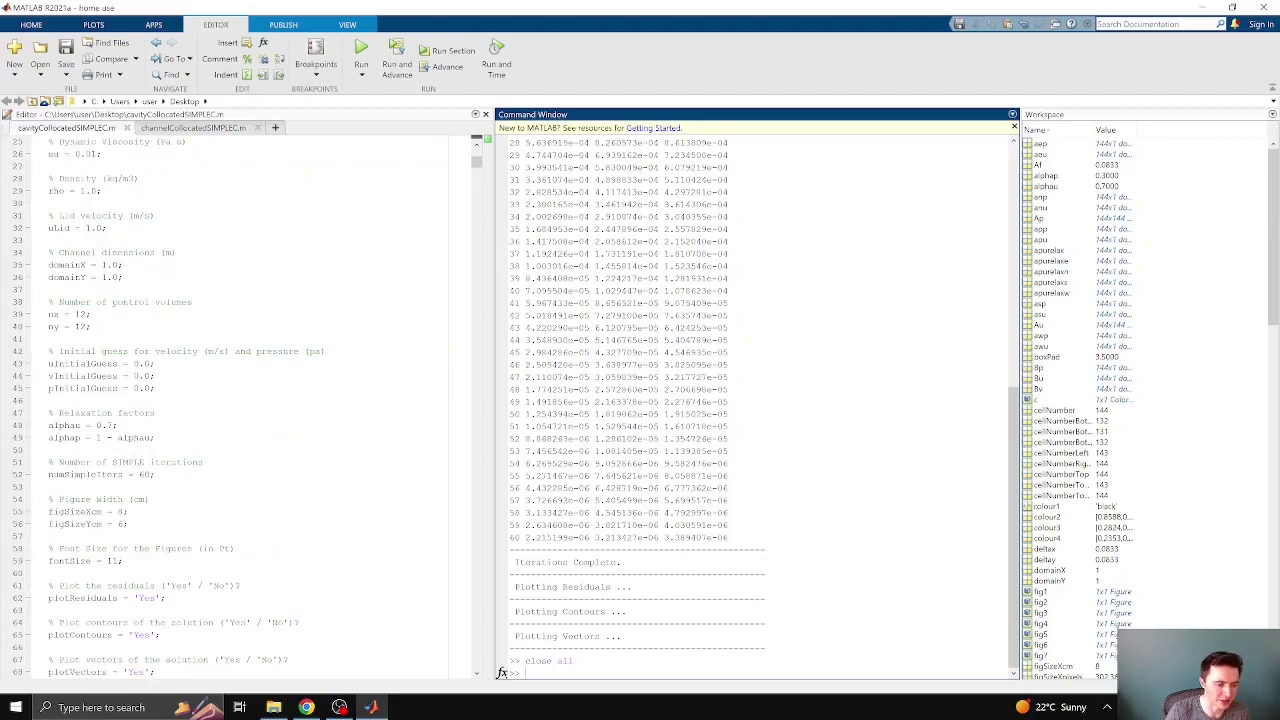
scroll(135, 301, "down", 4)
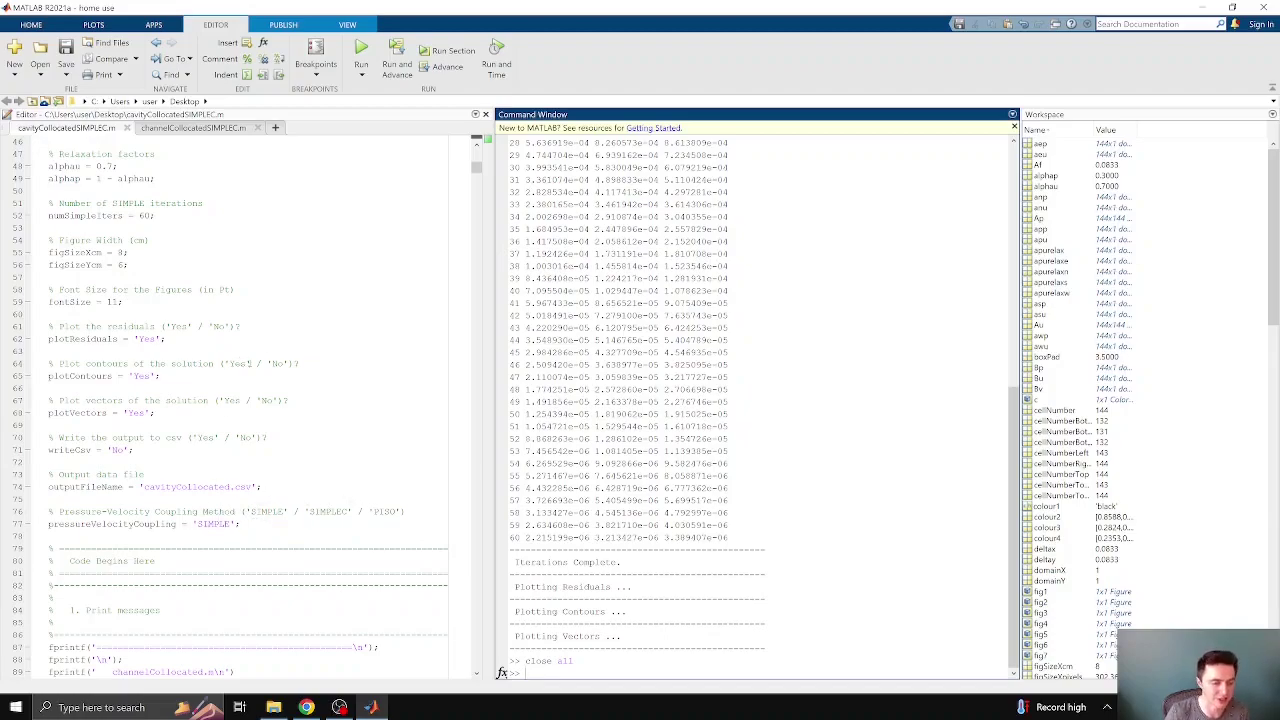
Run cavityCollocatedSIMPLEC.m with SIMPLE coupling, review the seven figures, then close them with close all.
left_click(361, 55)
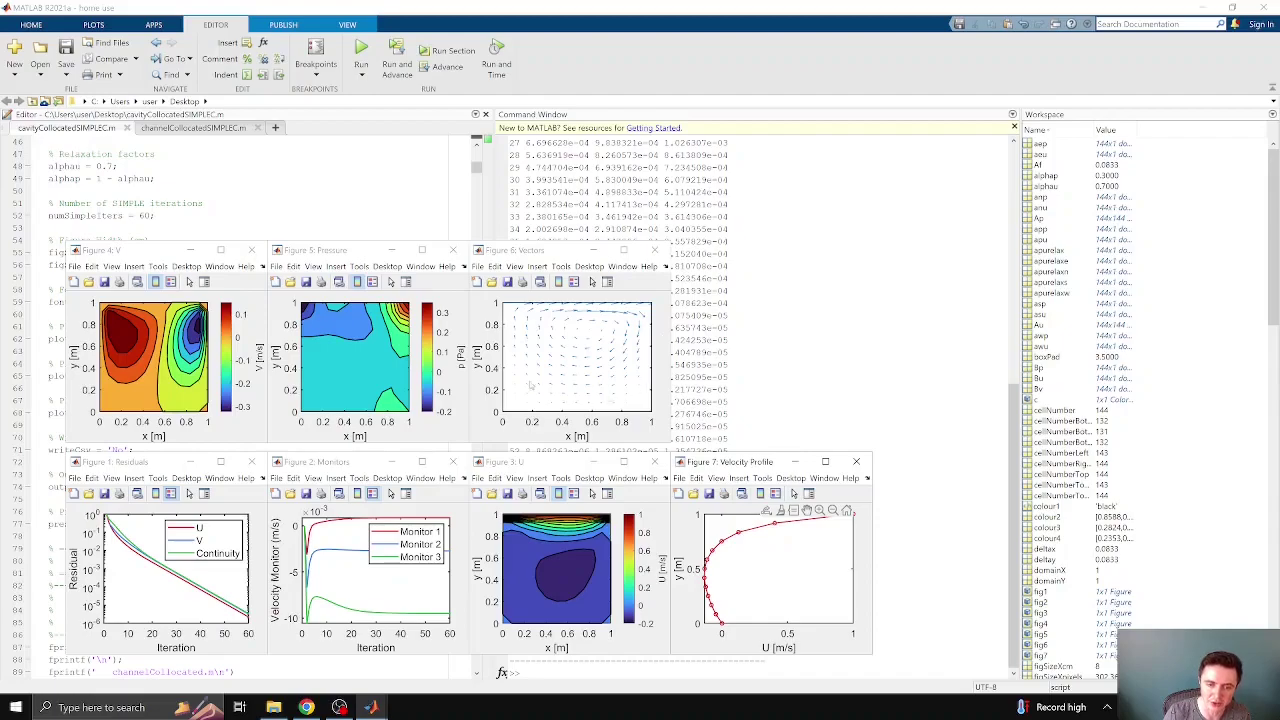
left_click(783, 382)
type("close all")
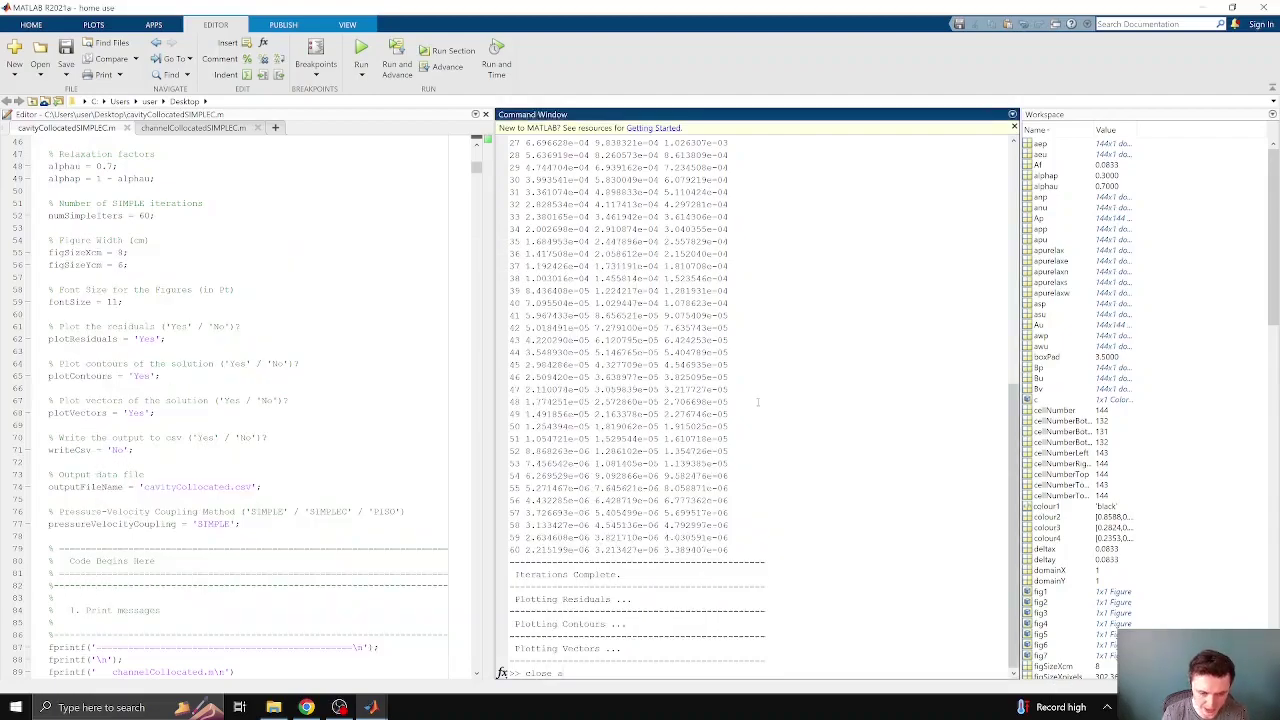
key("Return")
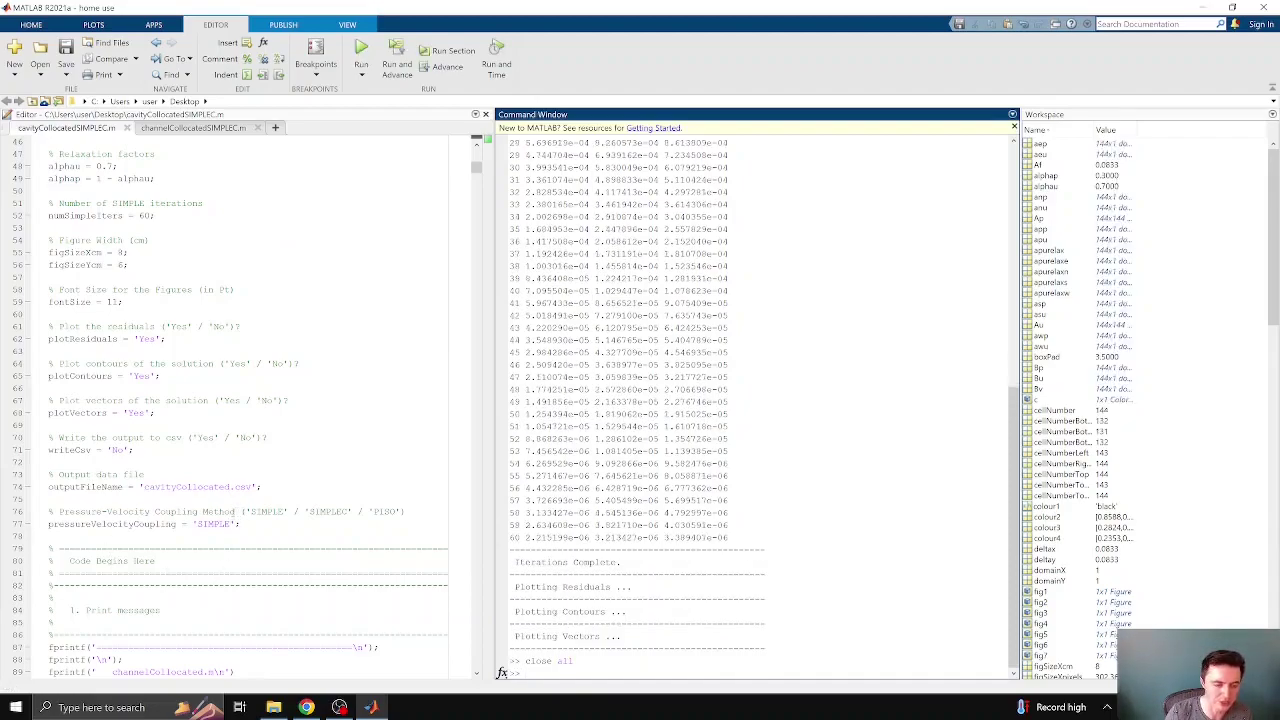
Change the coupling method on line 77 from 'SIMPLE' to 'PISO'.
left_click(296, 552)
key("Up")
key("Up")
key("Left")
key("Left")
key("BackSpace")
key("BackSpace")
key("BackSpace")
key("BackSpace")
key("BackSpace")
key("BackSpace")
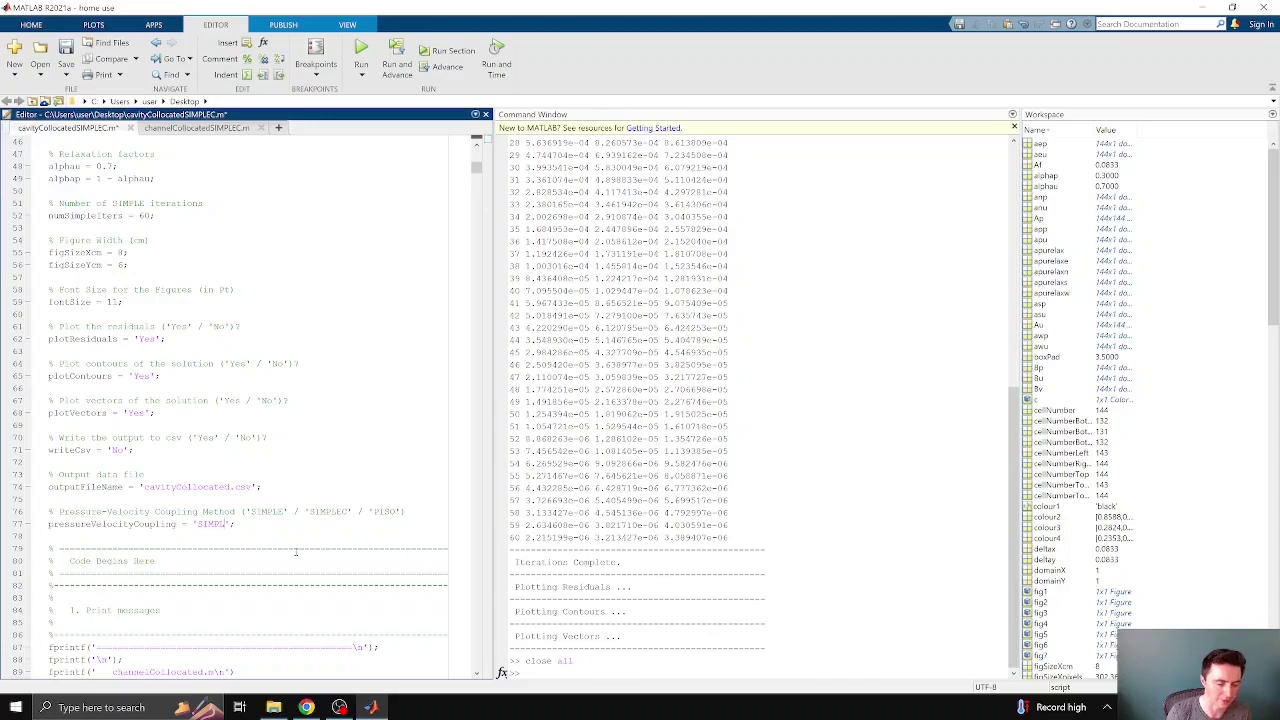
type("PISO")
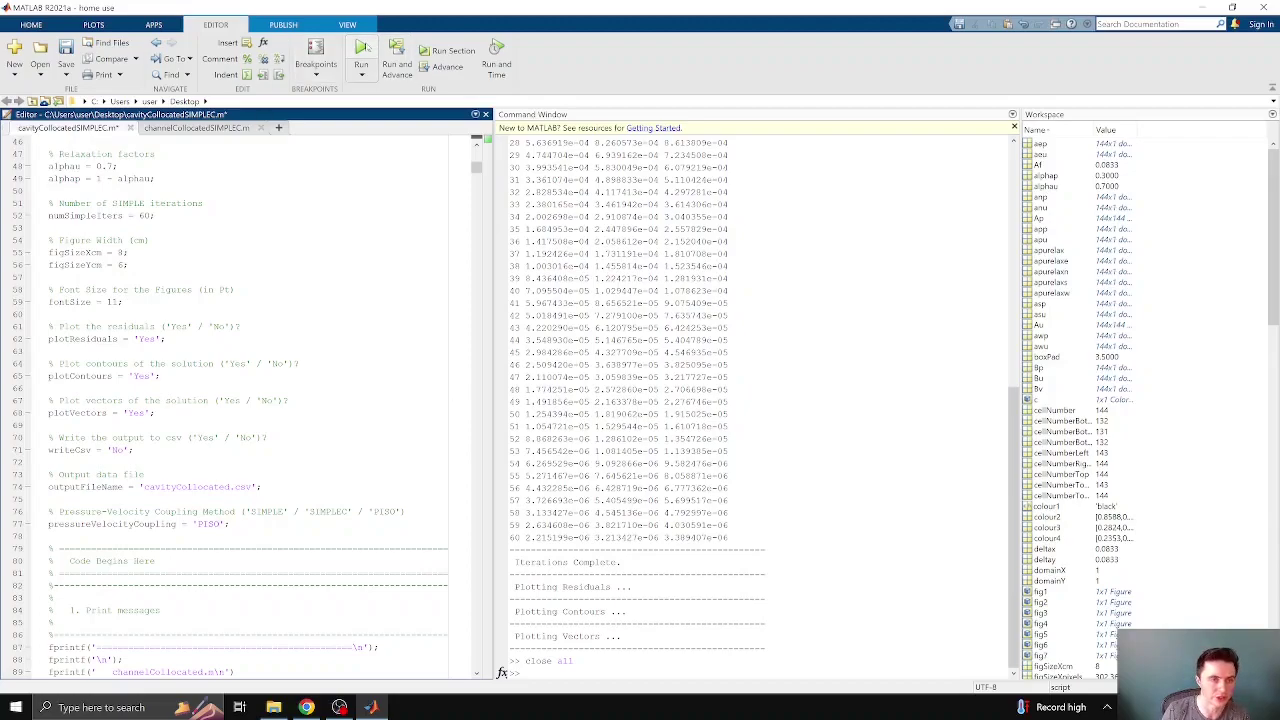
Save and rerun the cavity script with PISO coupling, then close all figures.
left_click(361, 52)
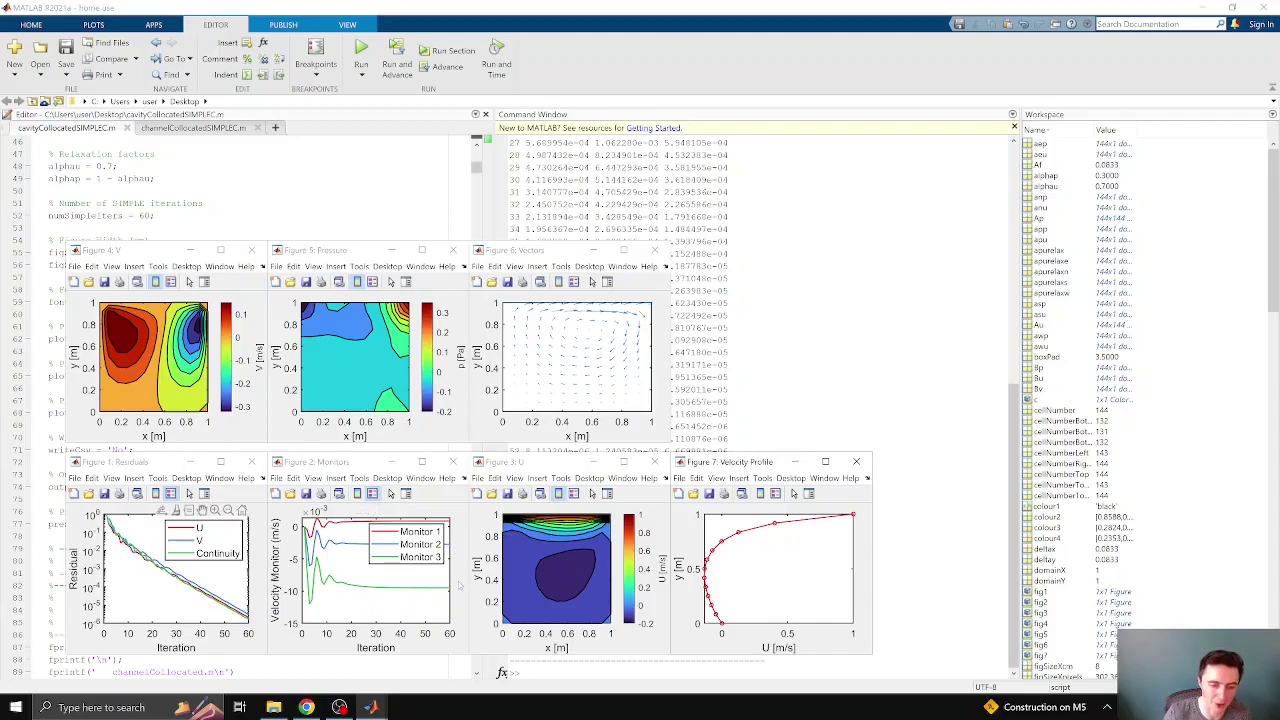
left_click(771, 411)
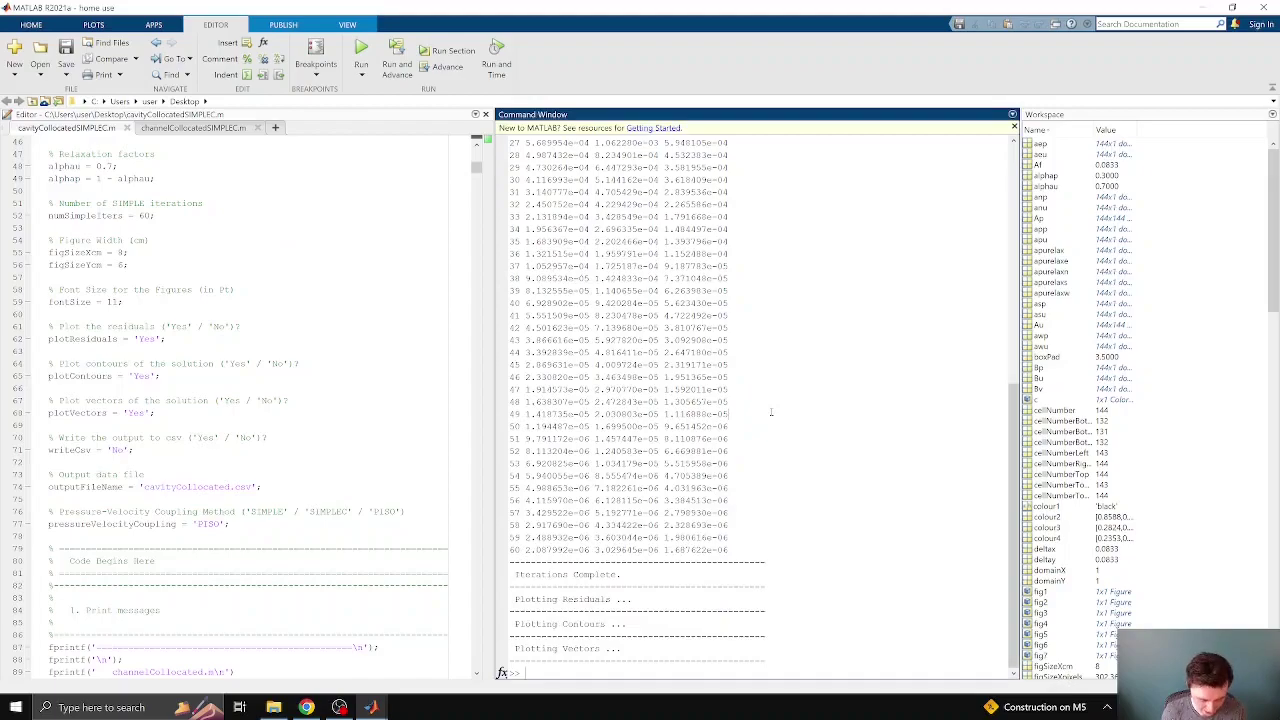
type("close all")
key("Return")
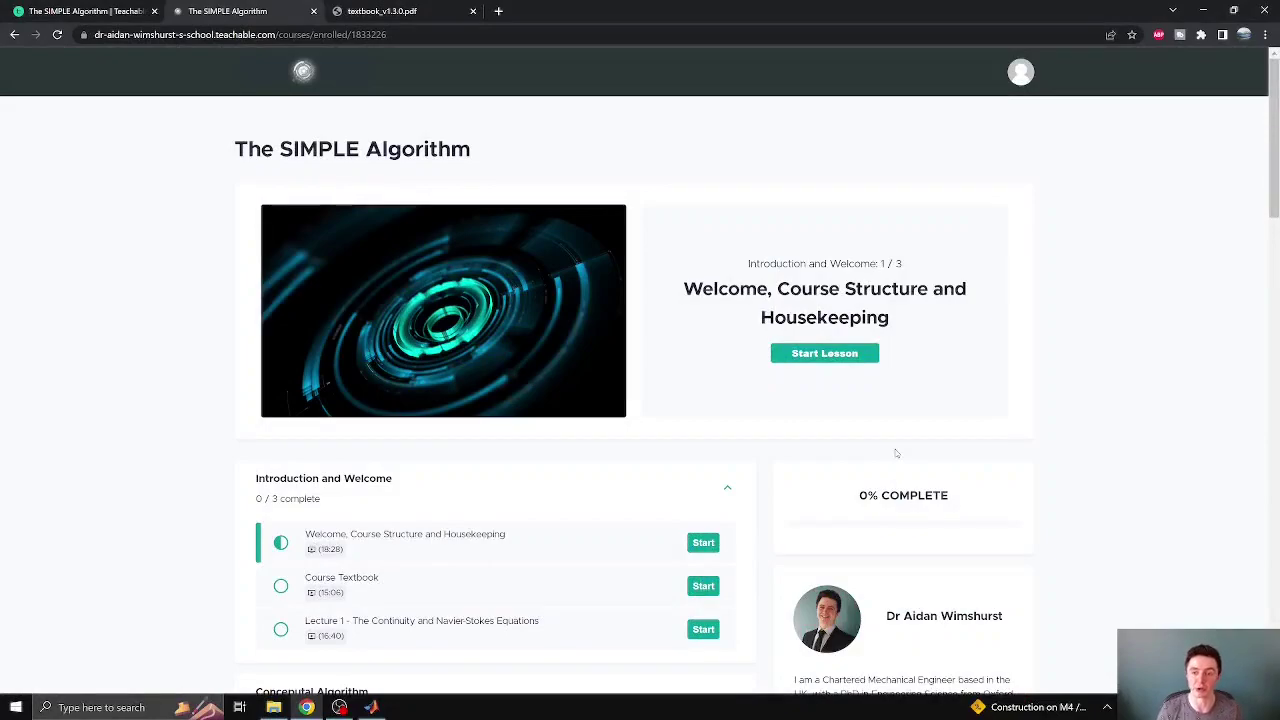
Start the Certificate of Completion lesson in the End of Course section.
scroll(637, 345, "down", 2)
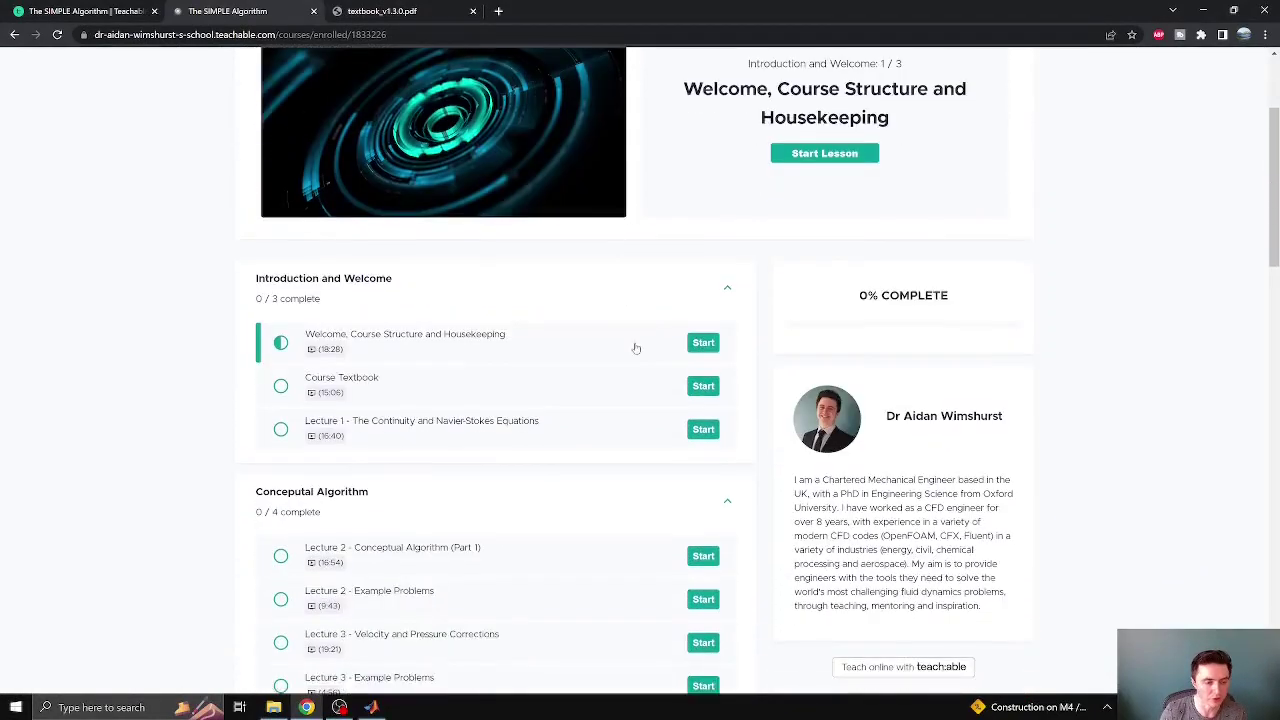
scroll(635, 348, "down", 9)
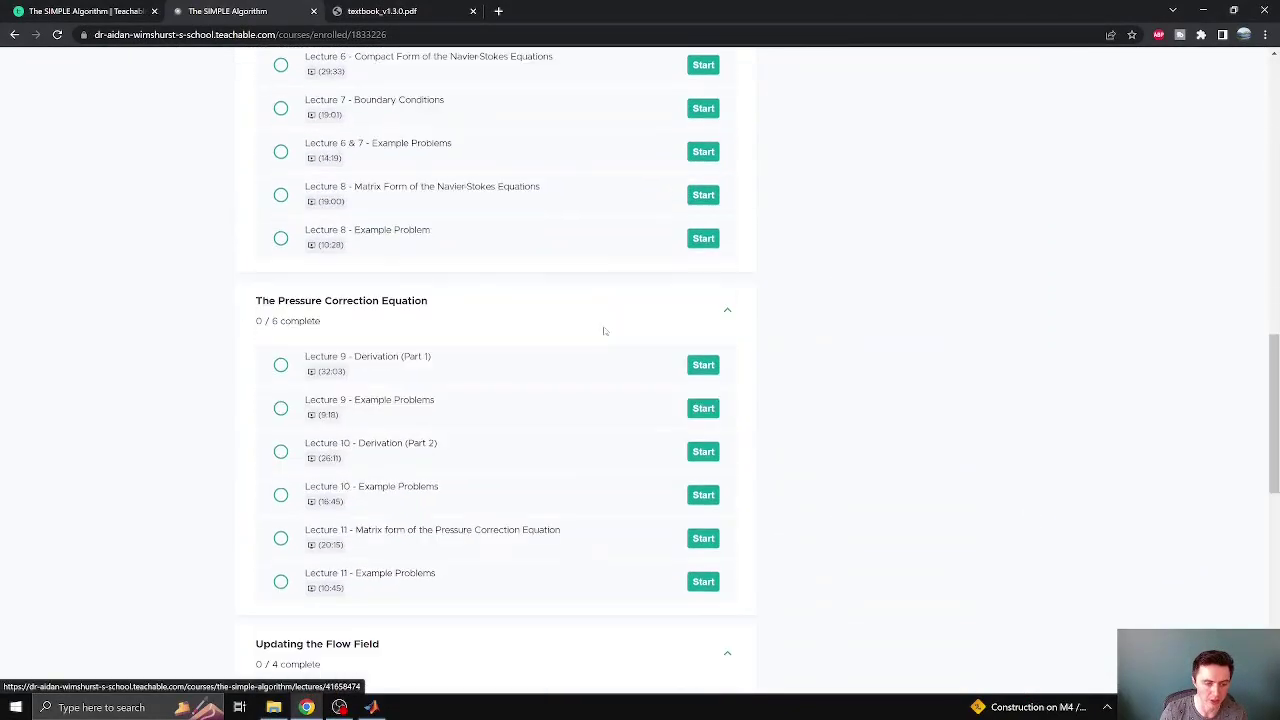
scroll(557, 318, "down", 6)
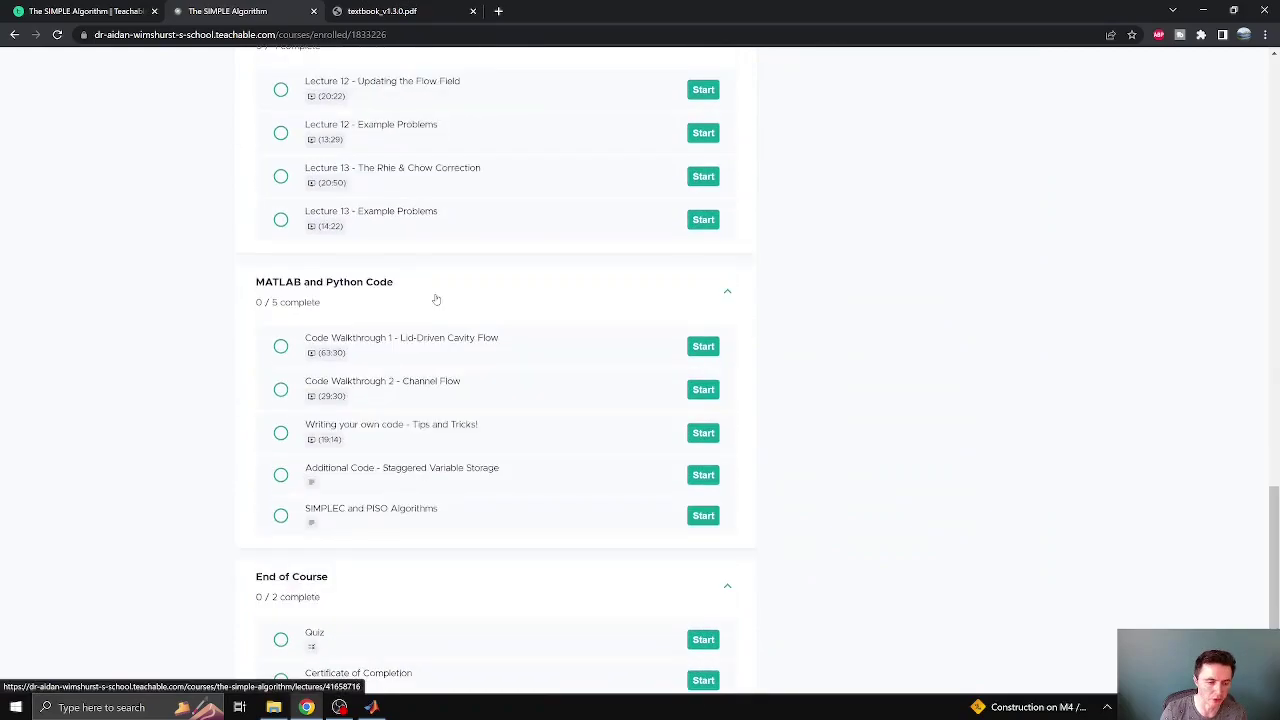
scroll(449, 431, "down", 2)
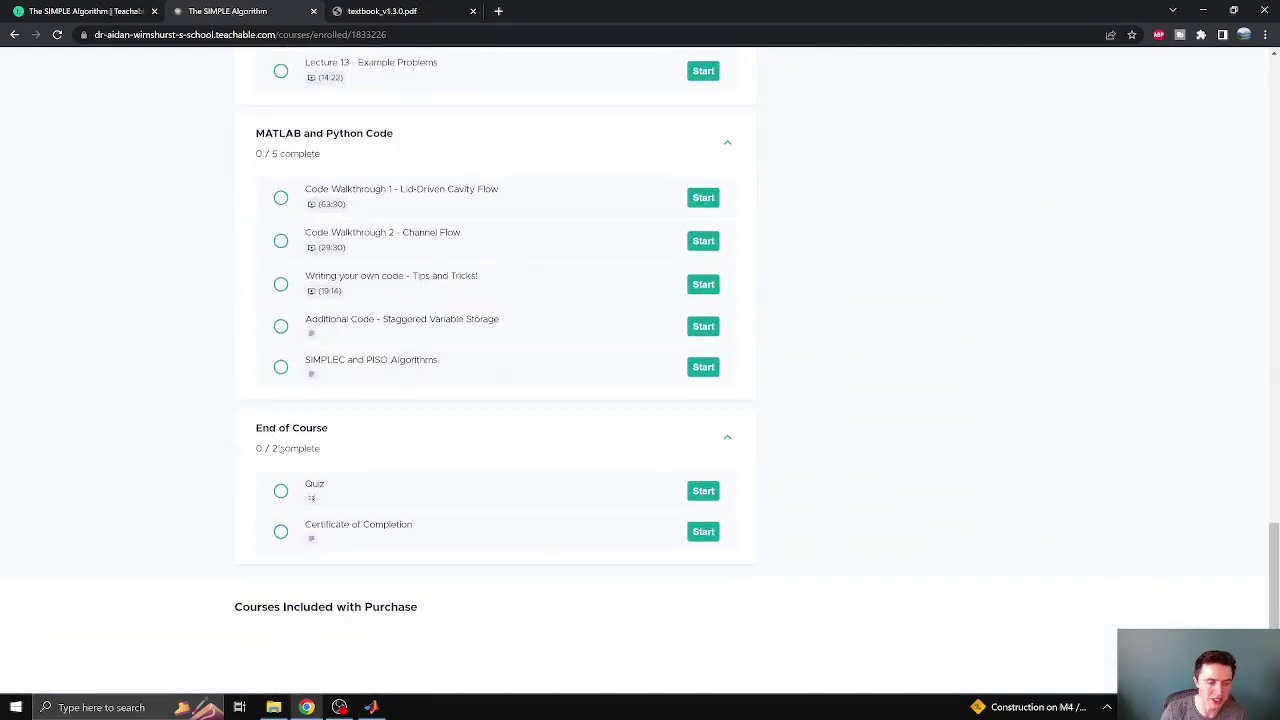
left_click(423, 538)
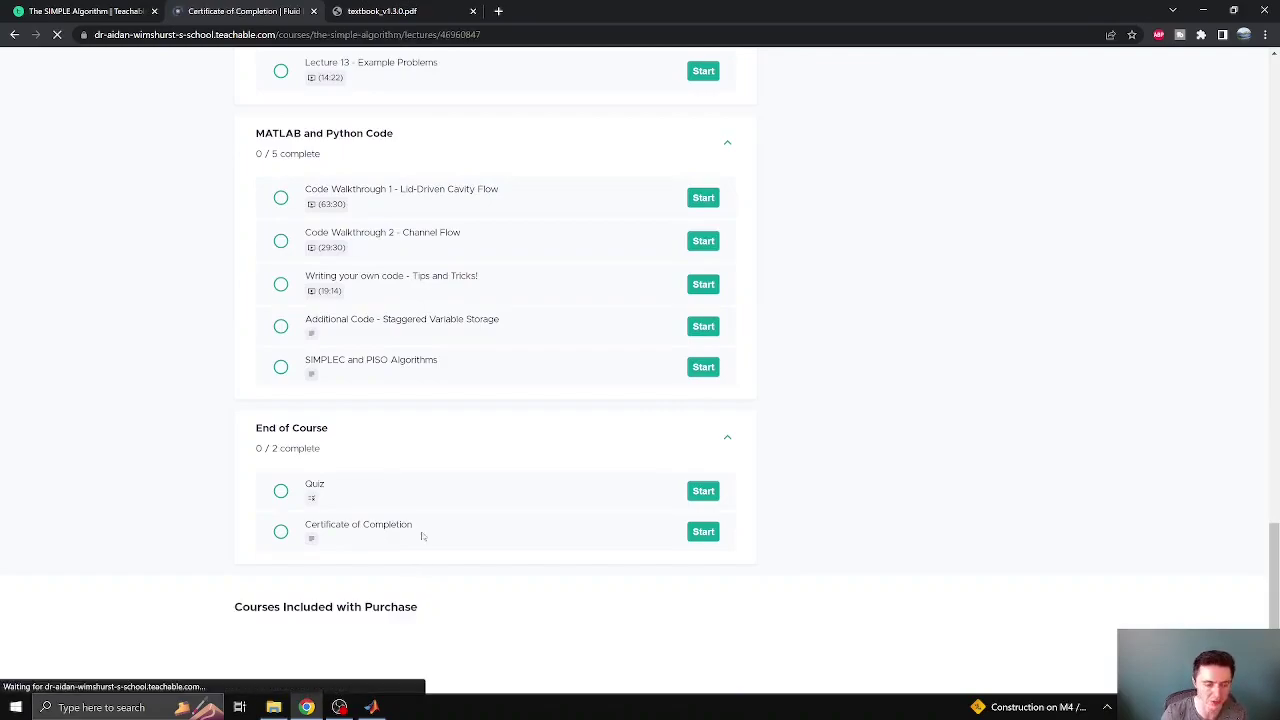